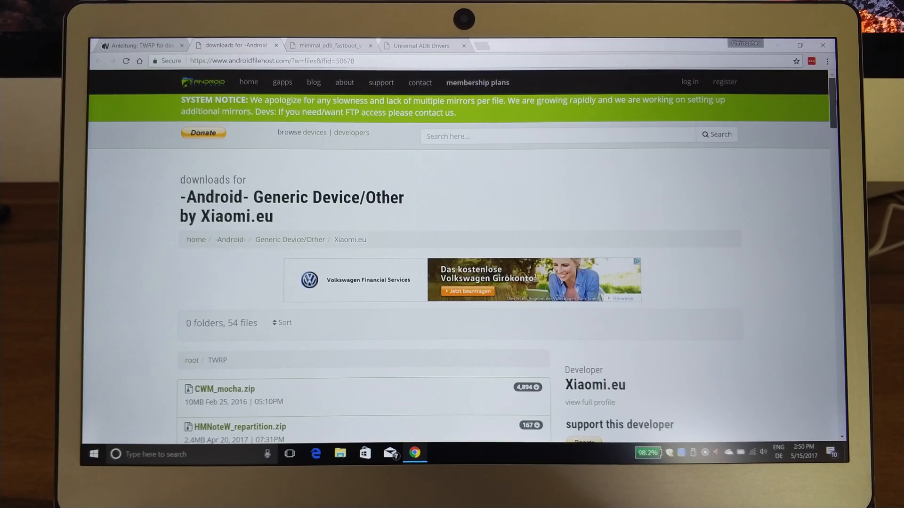
pyautogui.scroll(-3, 452, 283)
pyautogui.scroll(-1, 452, 282)
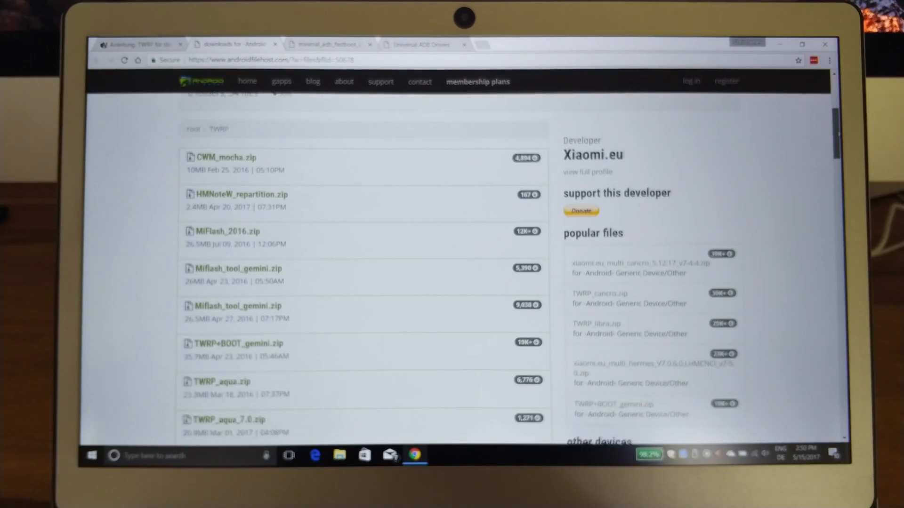
pyautogui.scroll(-1, 452, 282)
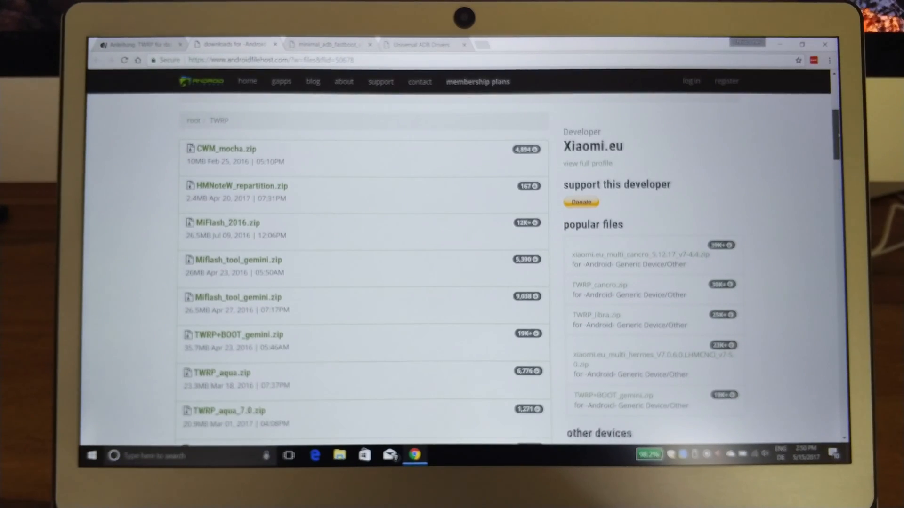
pyautogui.scroll(-1, 452, 283)
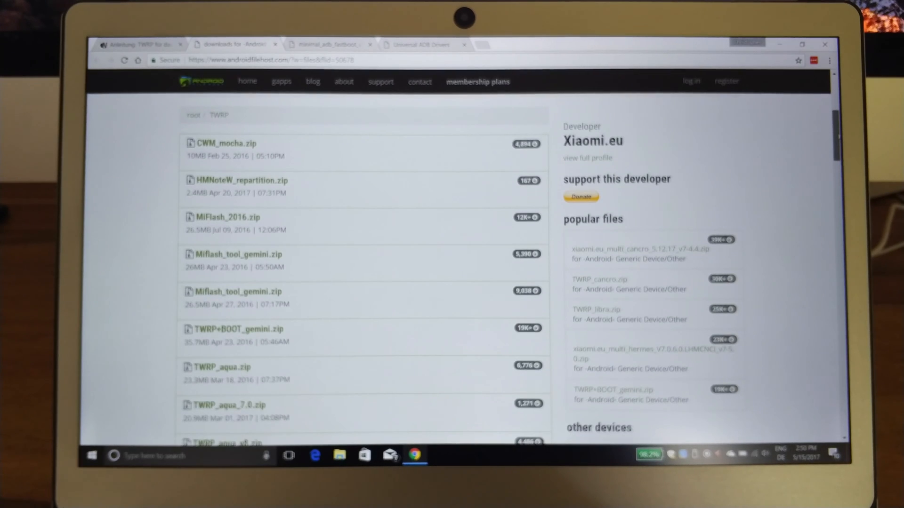
pyautogui.scroll(-2, 452, 283)
pyautogui.scroll(-2, 452, 282)
pyautogui.scroll(-2, 452, 283)
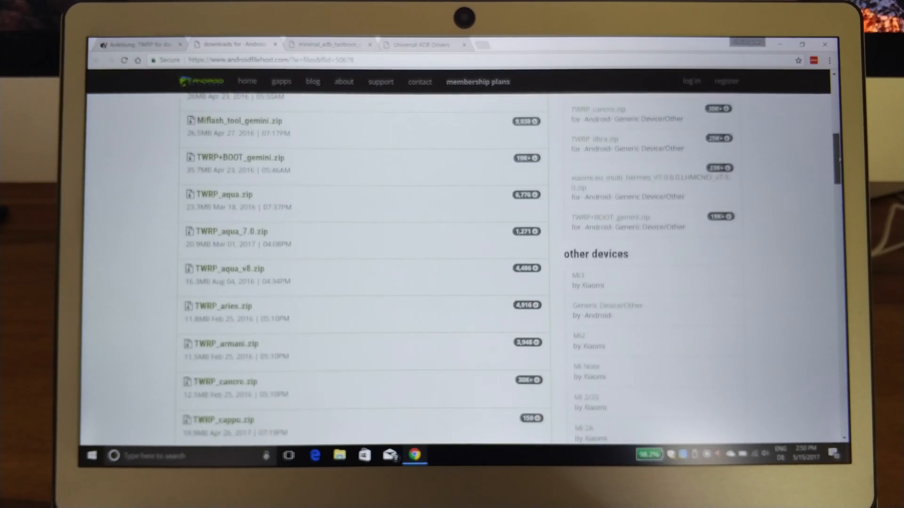
pyautogui.scroll(-2, 451, 283)
pyautogui.scroll(-2, 452, 282)
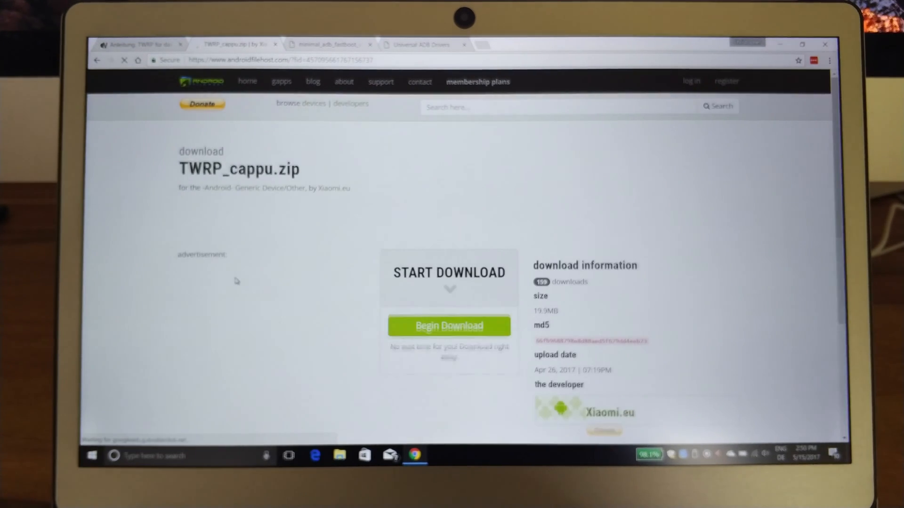
# - Begin downloading TWRP_cappu.zip from the primary AndroidFileHost mirror
pyautogui.click(428, 330)
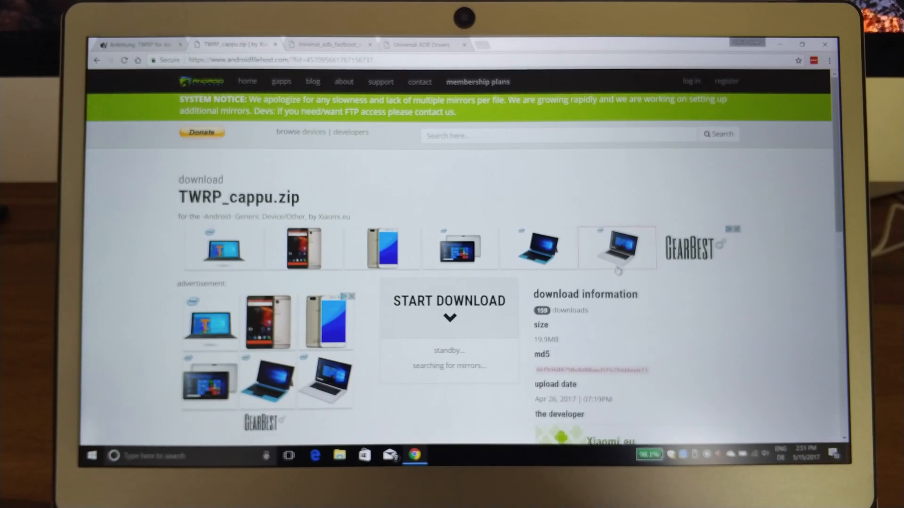
pyautogui.scroll(-3, 452, 283)
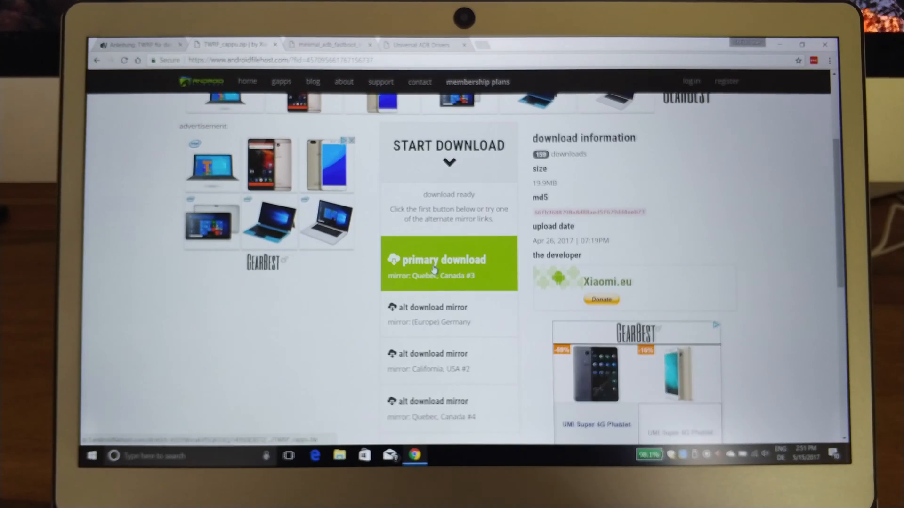
pyautogui.click(434, 269)
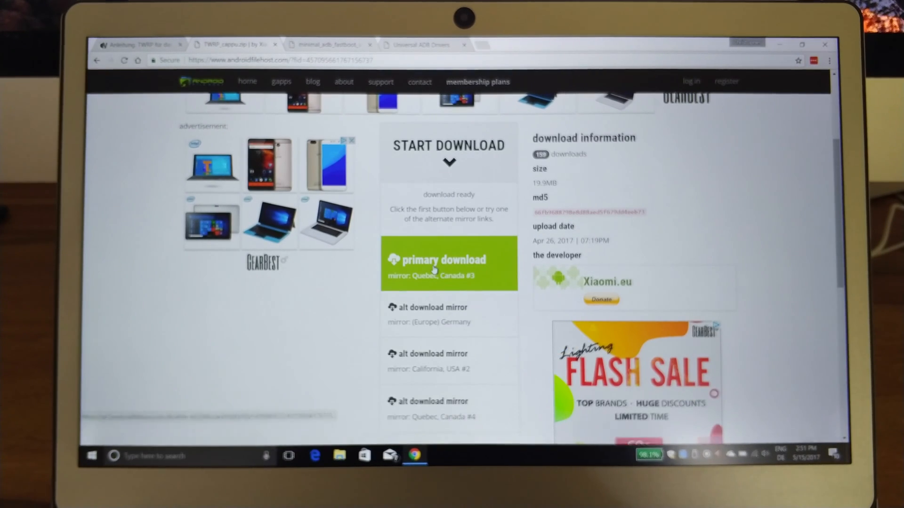
# - Download minimal_adb_fastboot_v1.4.2_setup.exe and the Universal ADB Drivers setup
pyautogui.click(318, 45)
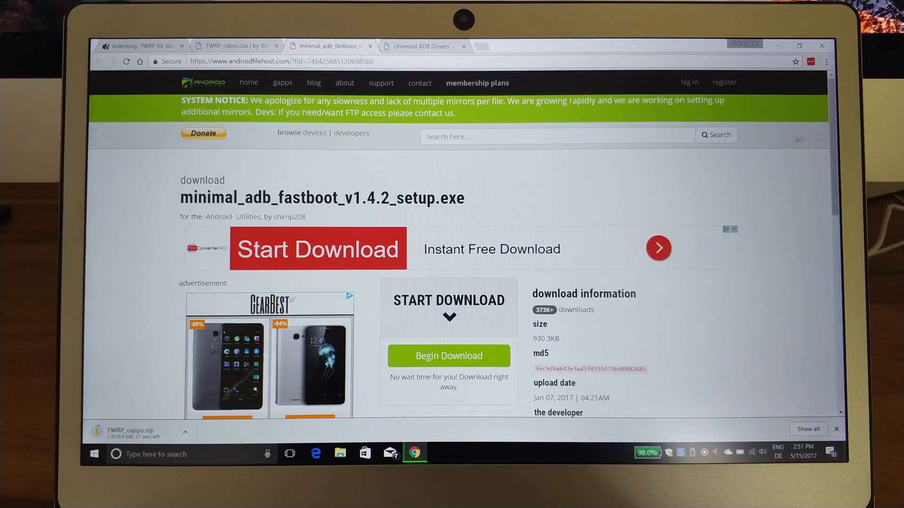
pyautogui.moveTo(832, 120); pyautogui.dragTo(832, 150)
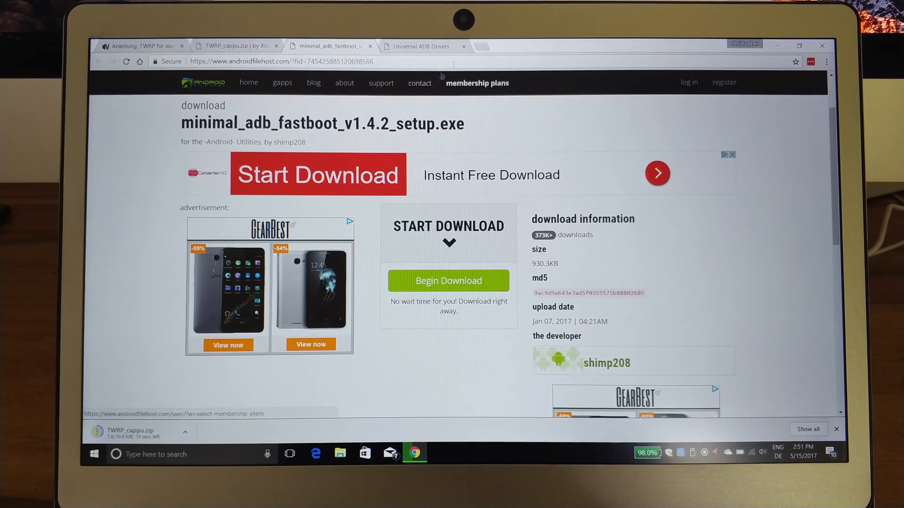
pyautogui.click(435, 48)
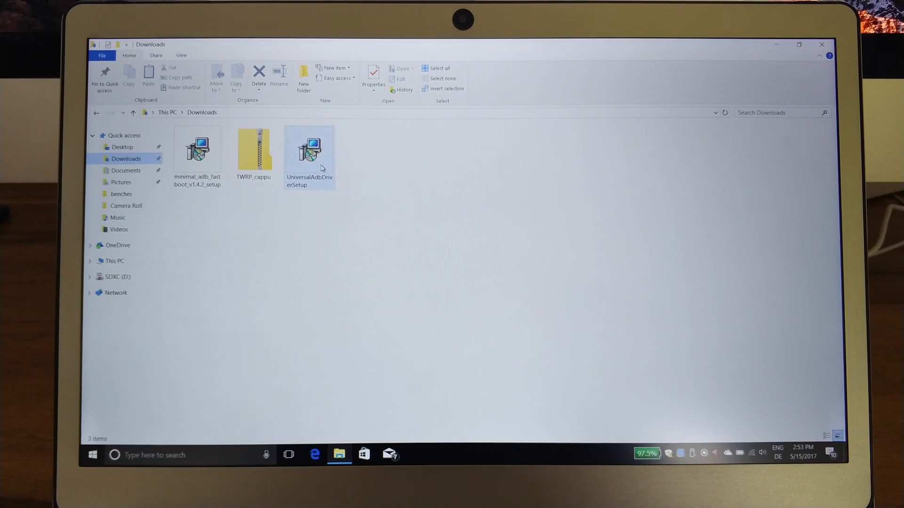
# - Install the Universal Adb Driver for everyone with default folder, allowing UAC, and close the installer
pyautogui.doubleClick(322, 167)
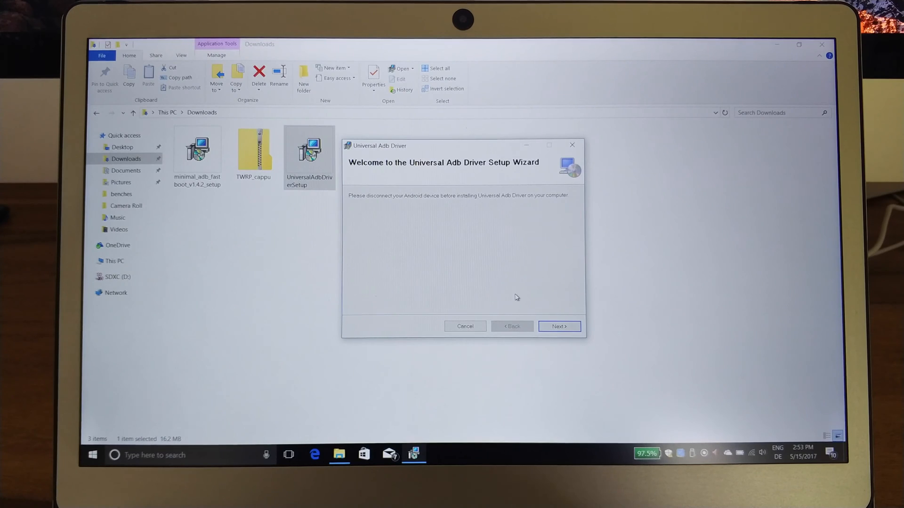
pyautogui.click(563, 328)
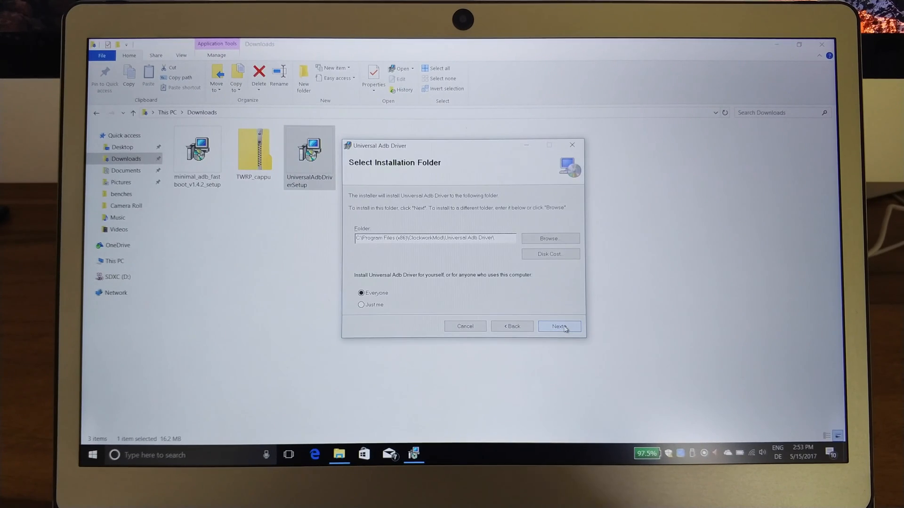
pyautogui.click(565, 328)
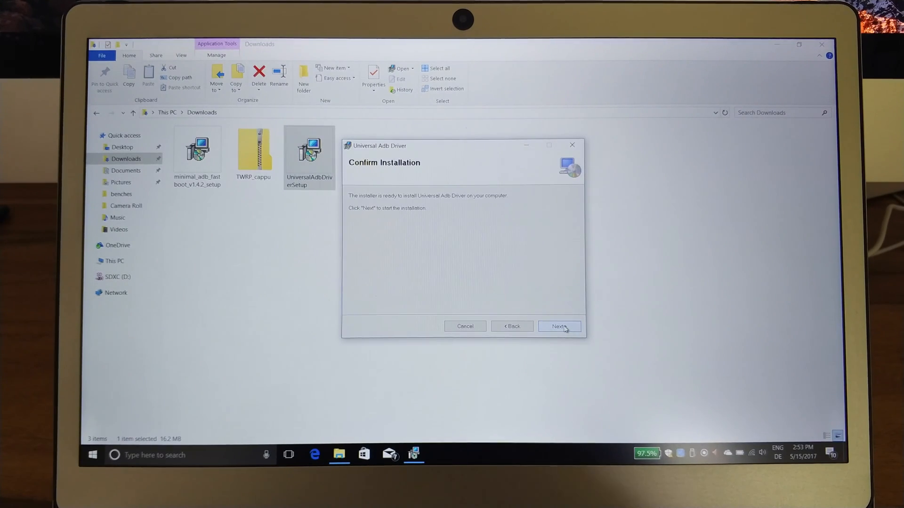
pyautogui.click(564, 328)
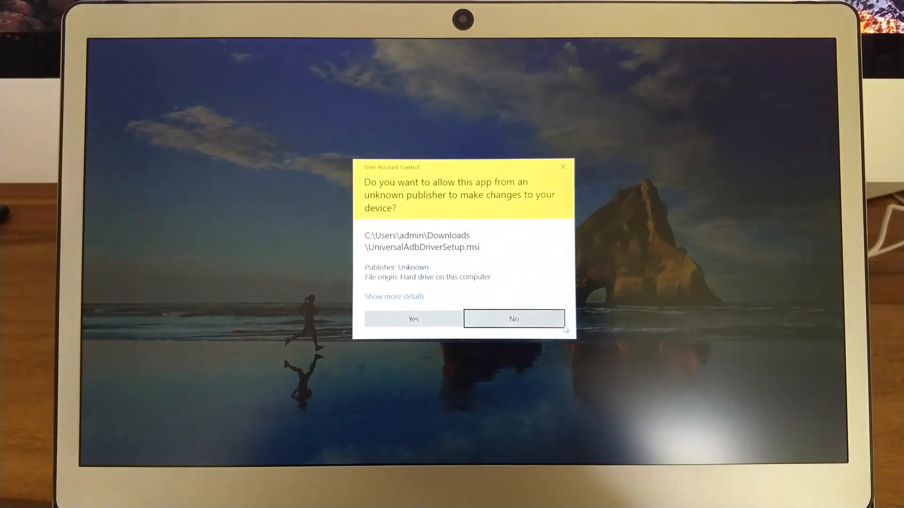
pyautogui.click(412, 318)
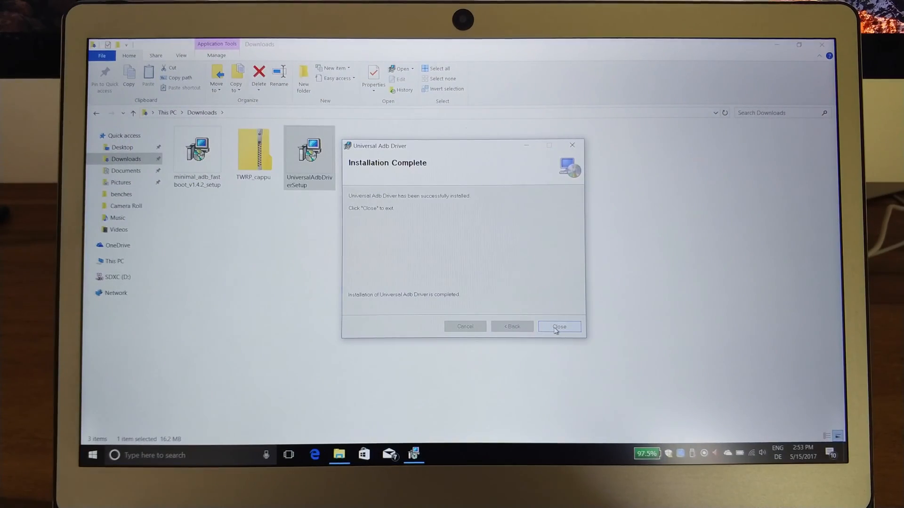
pyautogui.click(556, 329)
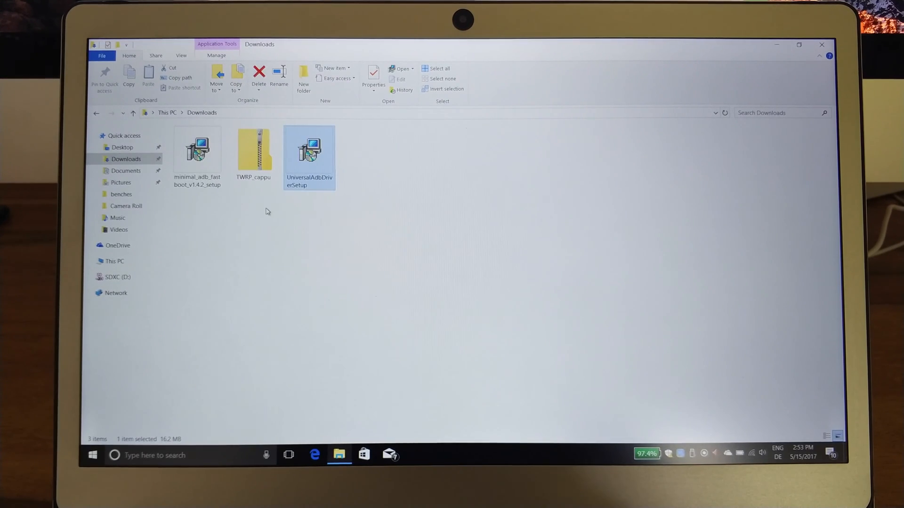
# - Launch the Minimal ADB and Fastboot 1.4.2 setup, accept the license and keep default location and Start Menu folder
pyautogui.click(205, 168)
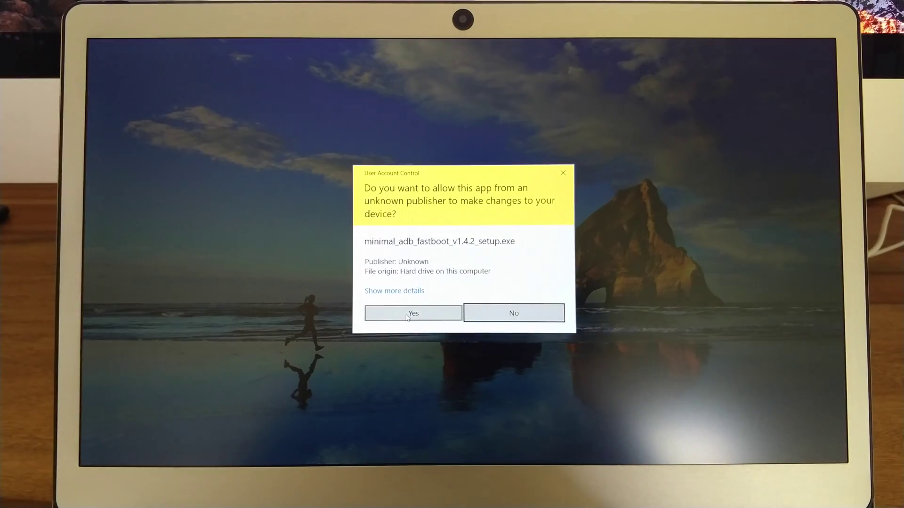
pyautogui.click(409, 316)
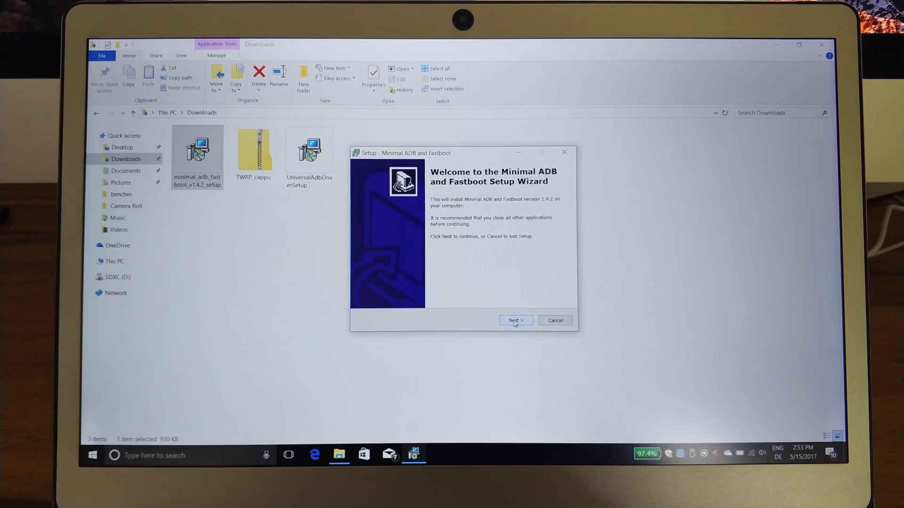
pyautogui.click(522, 322)
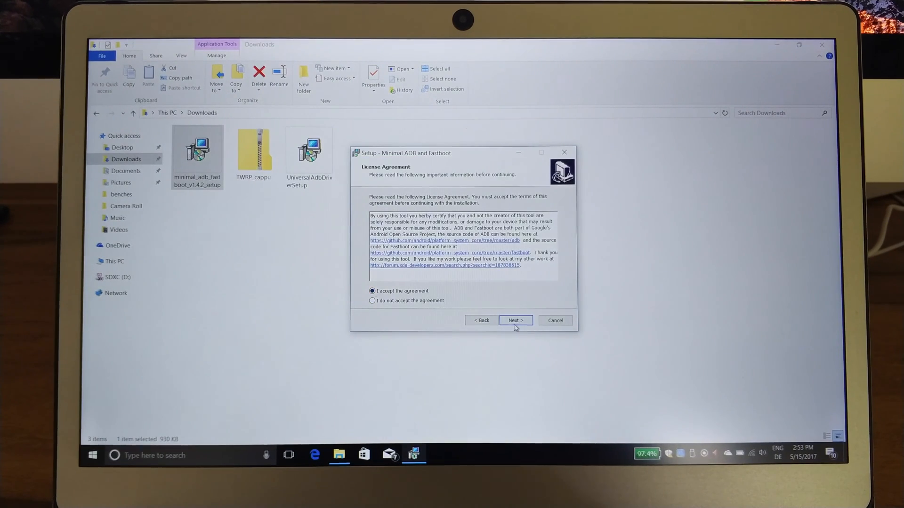
pyautogui.click(516, 322)
pyautogui.click(516, 320)
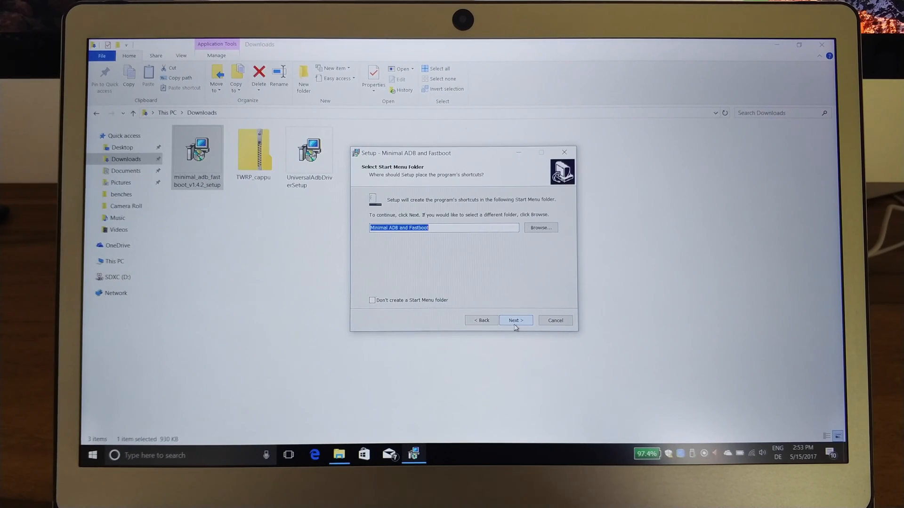
pyautogui.click(515, 321)
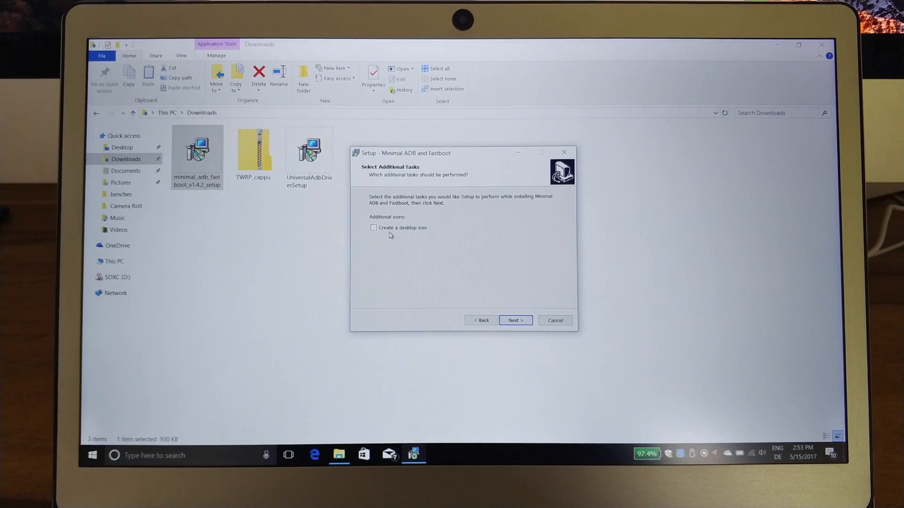
# - Install with a desktop icon and finish the wizard without launching the program
pyautogui.click(517, 323)
pyautogui.click(518, 323)
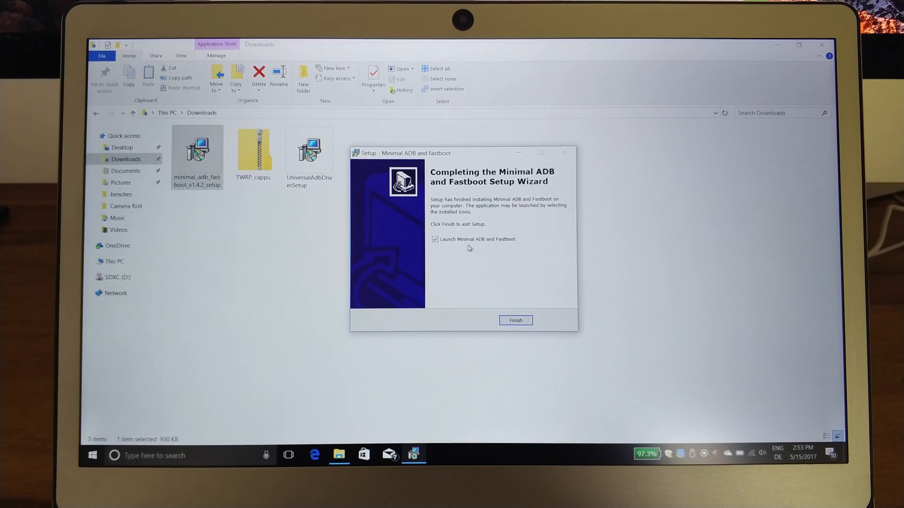
pyautogui.click(460, 240)
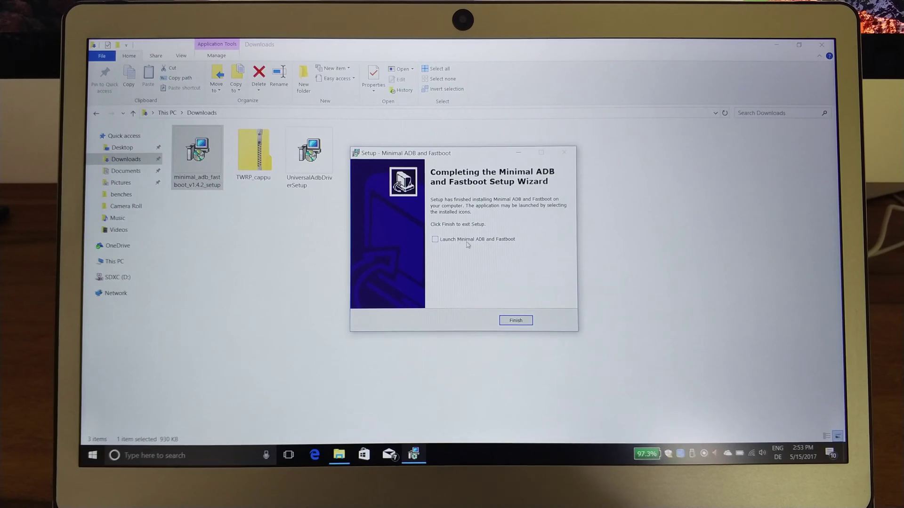
pyautogui.click(516, 320)
# - Permanently delete the UniversalAdbDriverSetup and minimal_adb_fastboot setup files
pyautogui.click(323, 169)
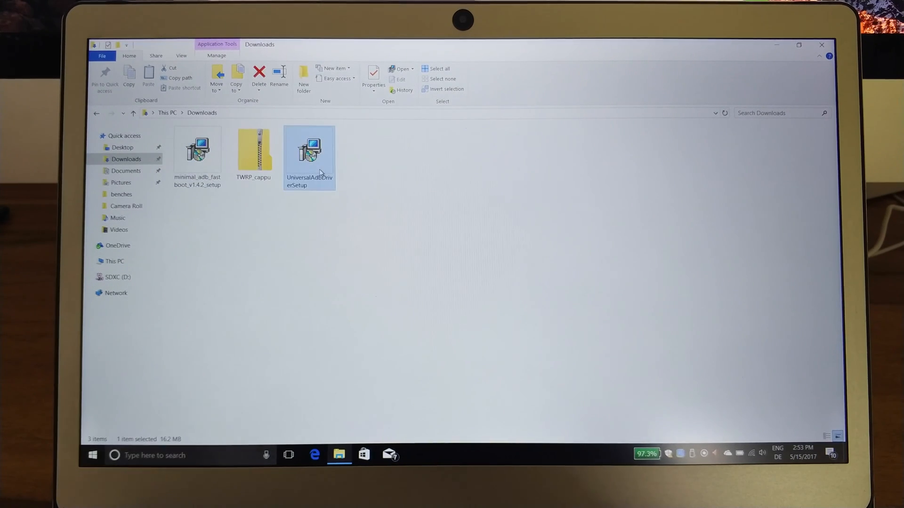
pyautogui.keyDown('ctrl'); pyautogui.click(199, 161); pyautogui.keyUp('ctrl')
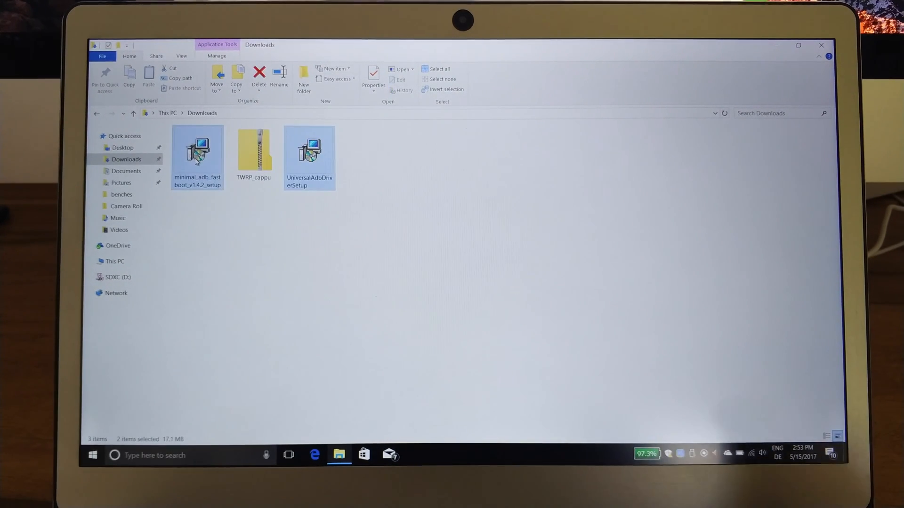
pyautogui.hotkey('shift', 'Delete')
pyautogui.press('Return')
# - Extract TWRP_cappu.zip into a TWRP_cappu folder, then permanently delete the zip
pyautogui.click(200, 152)
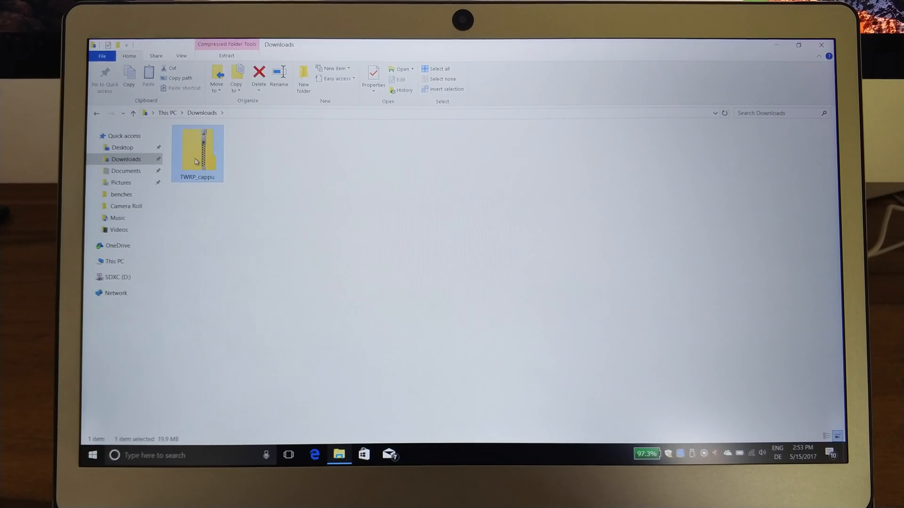
pyautogui.rightClick(196, 161)
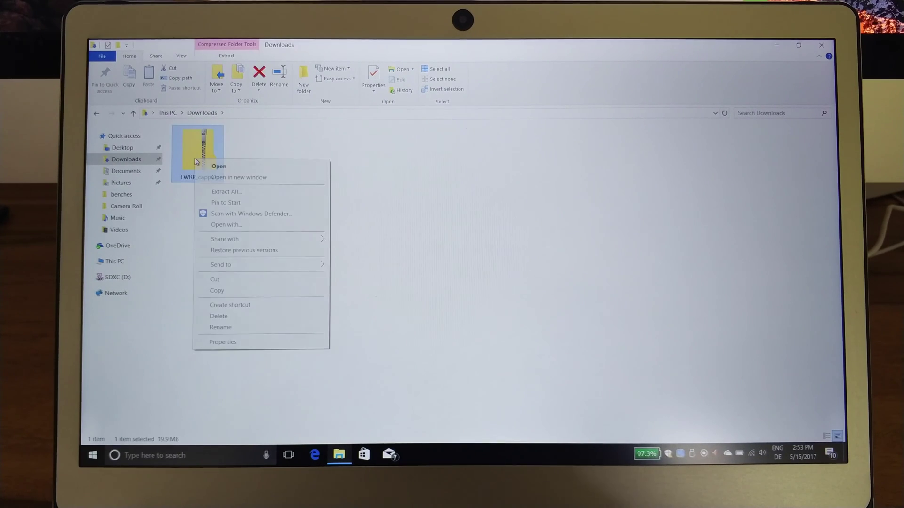
pyautogui.click(239, 192)
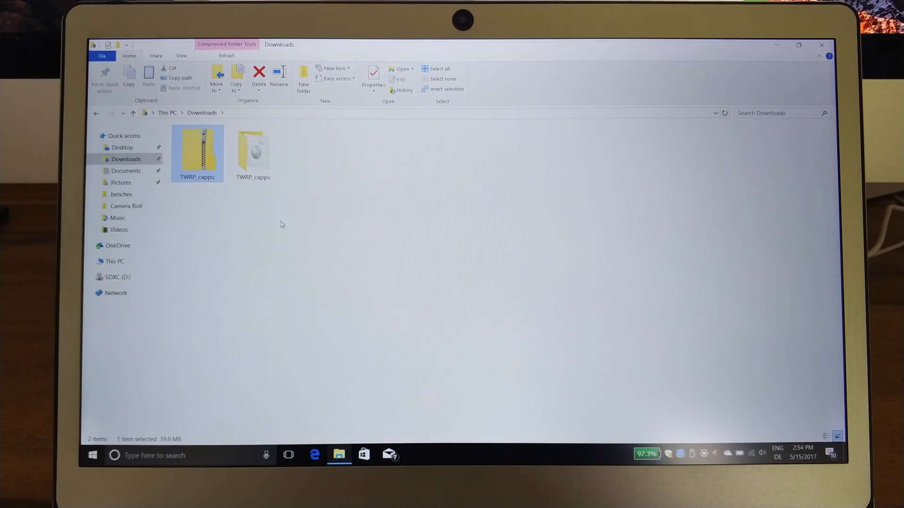
pyautogui.hotkey('shift', 'Delete')
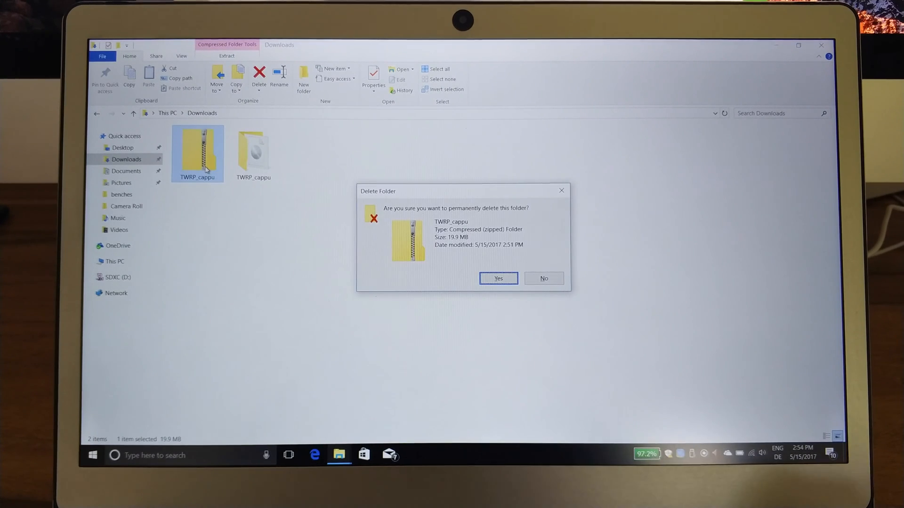
pyautogui.press('Return')
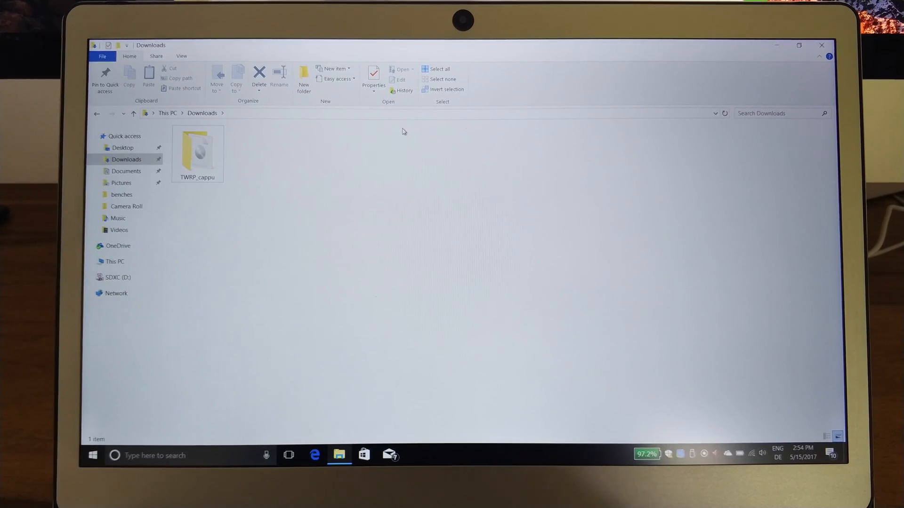
# - Open the TWRP_cappu folder, then start the Minimal ADB and Fastboot command prompt centred over the desktop
pyautogui.doubleClick(202, 154)
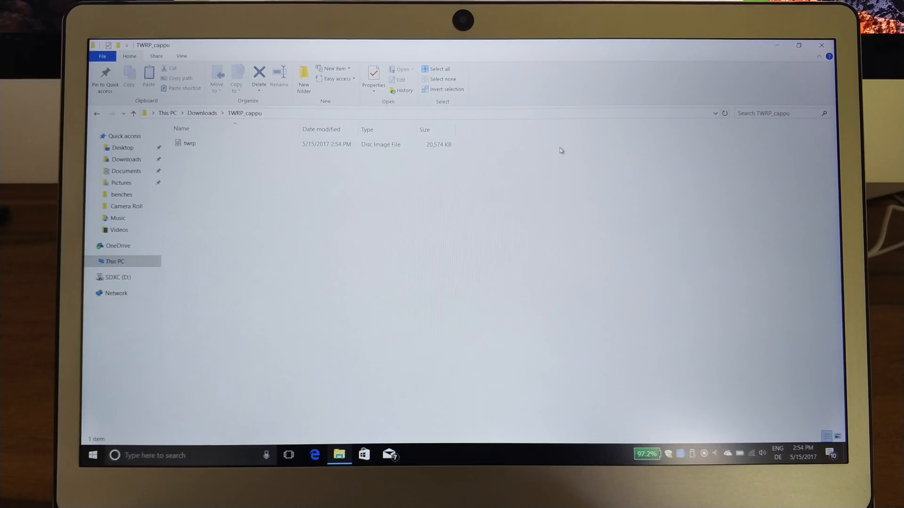
pyautogui.click(777, 46)
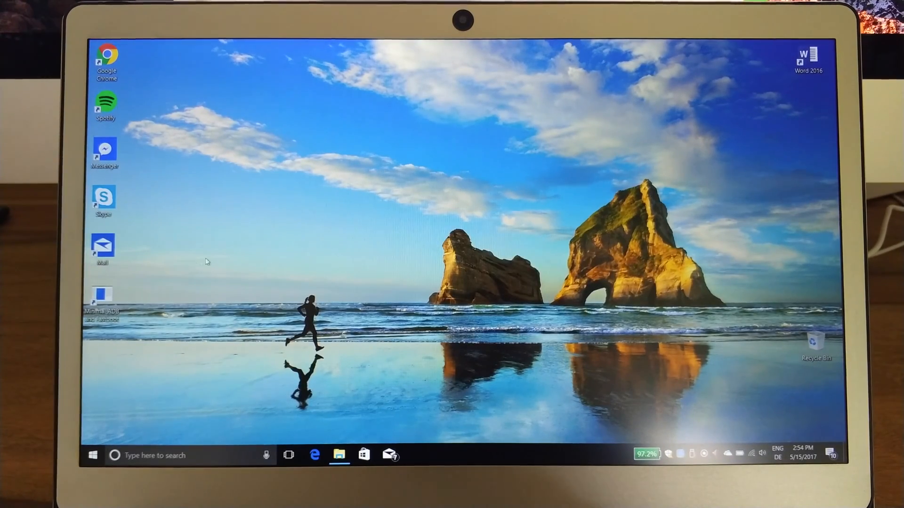
pyautogui.doubleClick(99, 296)
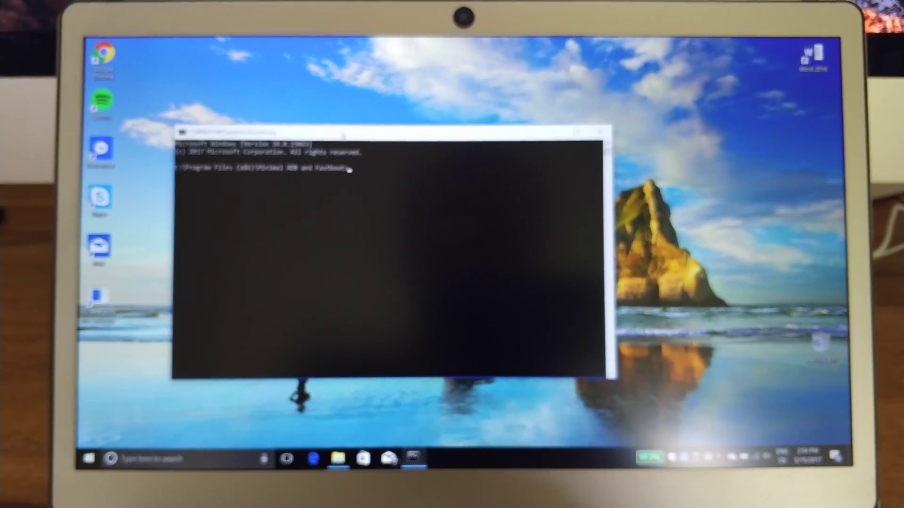
pyautogui.moveTo(343, 134); pyautogui.dragTo(418, 101)
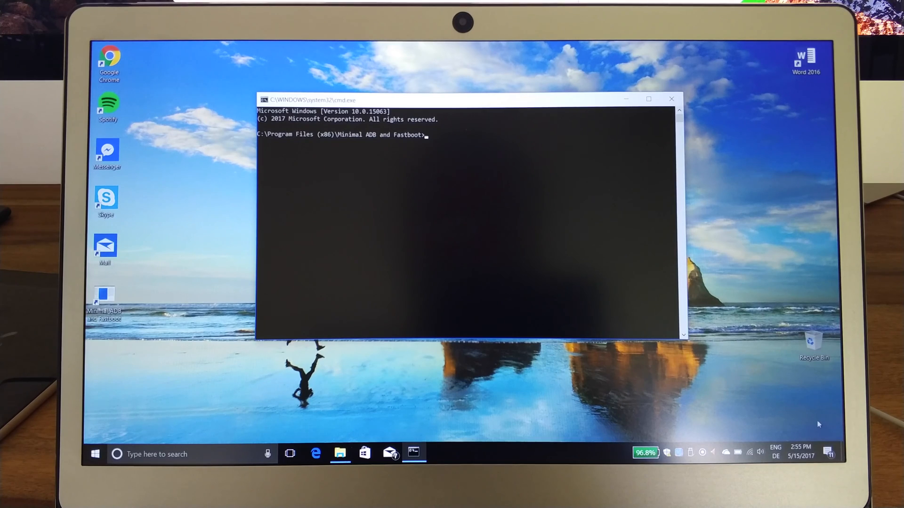
pyautogui.click(829, 454)
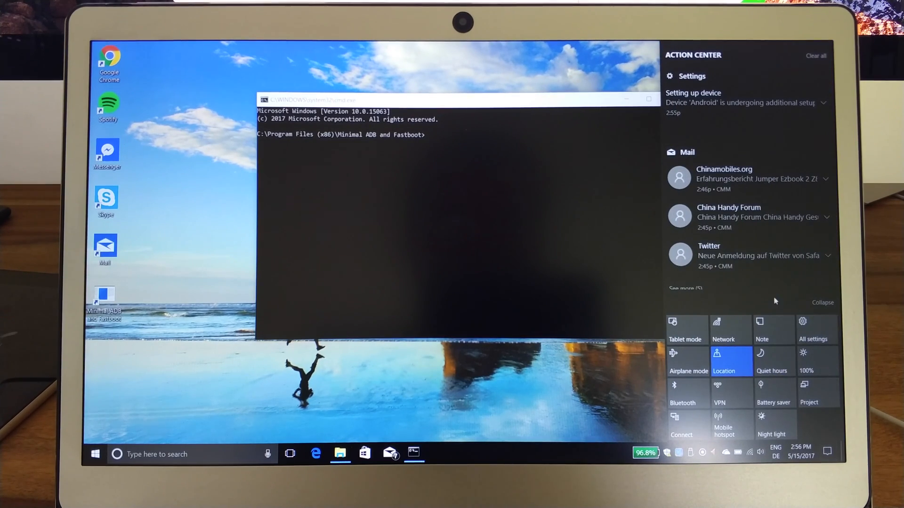
pyautogui.click(823, 104)
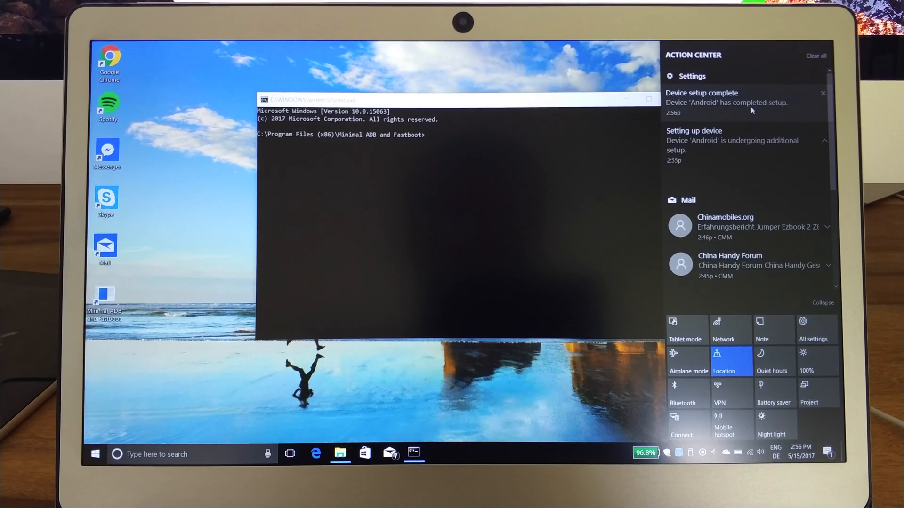
pyautogui.click(568, 163)
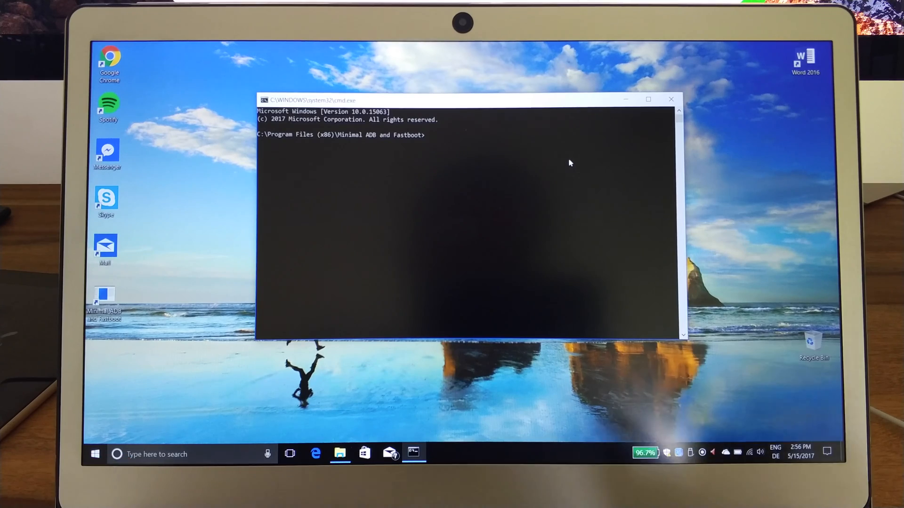
pyautogui.write('fast')
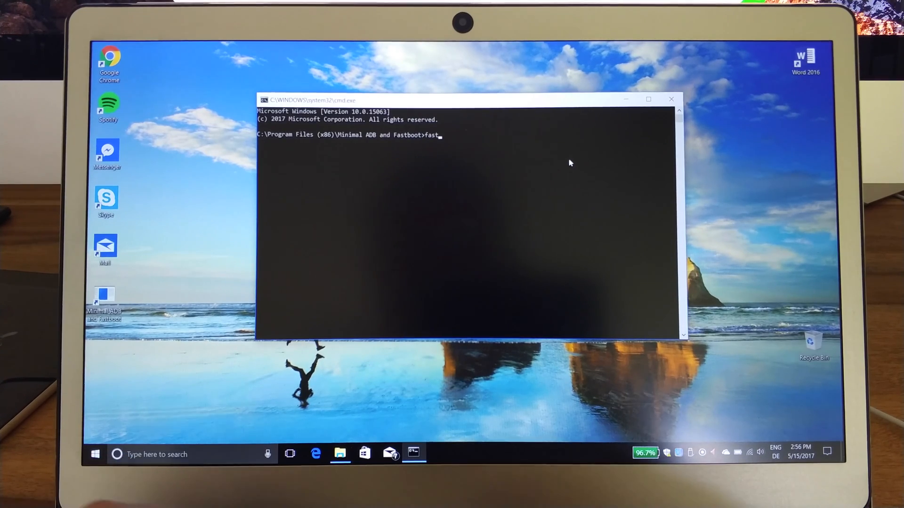
pyautogui.write('boot dev')
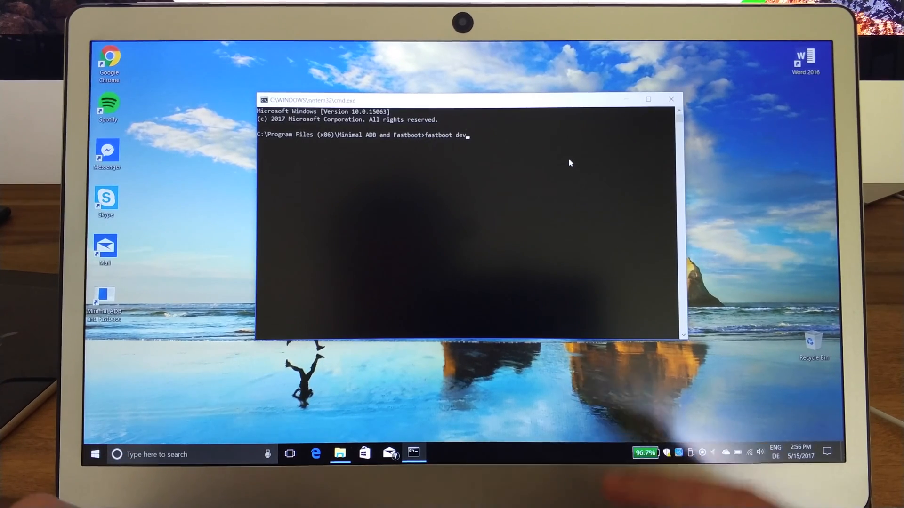
pyautogui.write('ices')
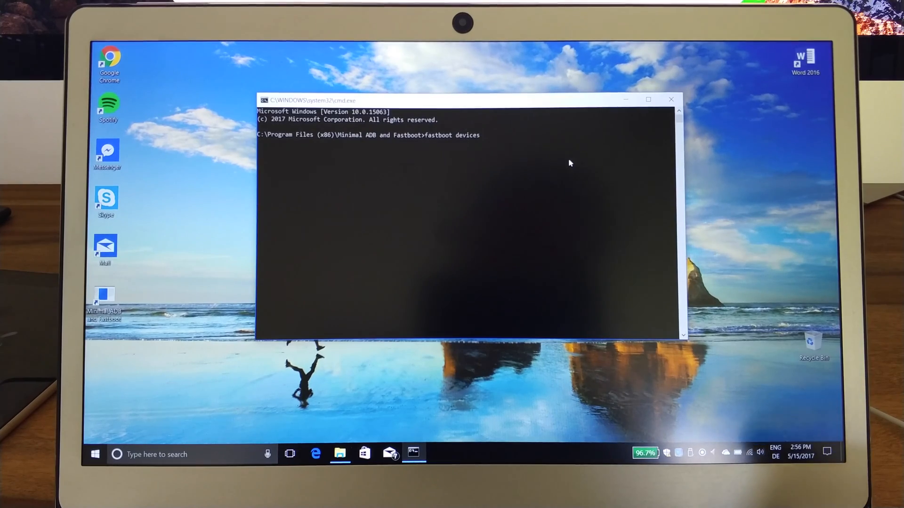
# - Run 'fastboot devices' to confirm the tablet is listed in fastboot mode
pyautogui.press('Return')
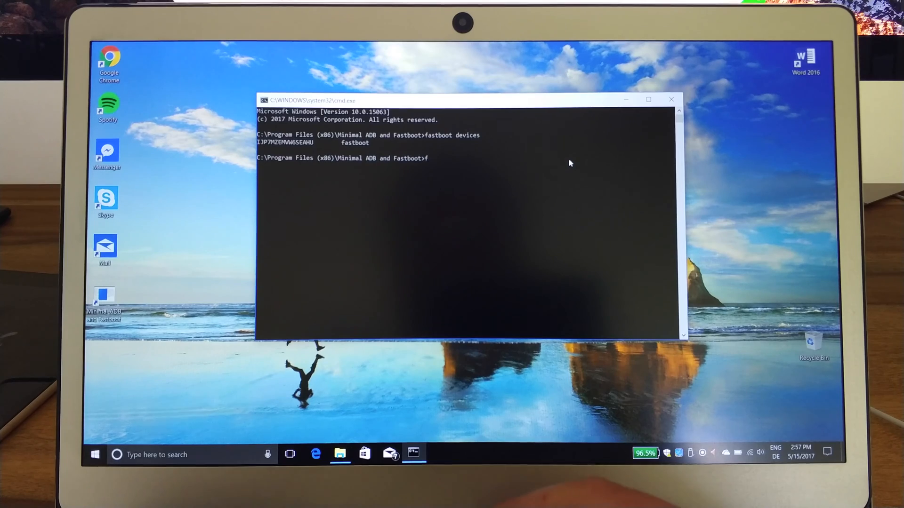
pyautogui.write('fastboot ')
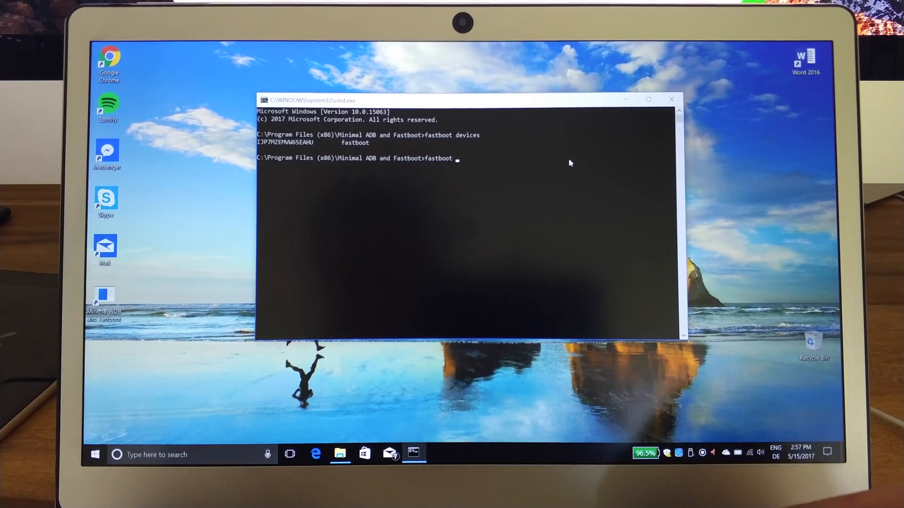
pyautogui.write('-')
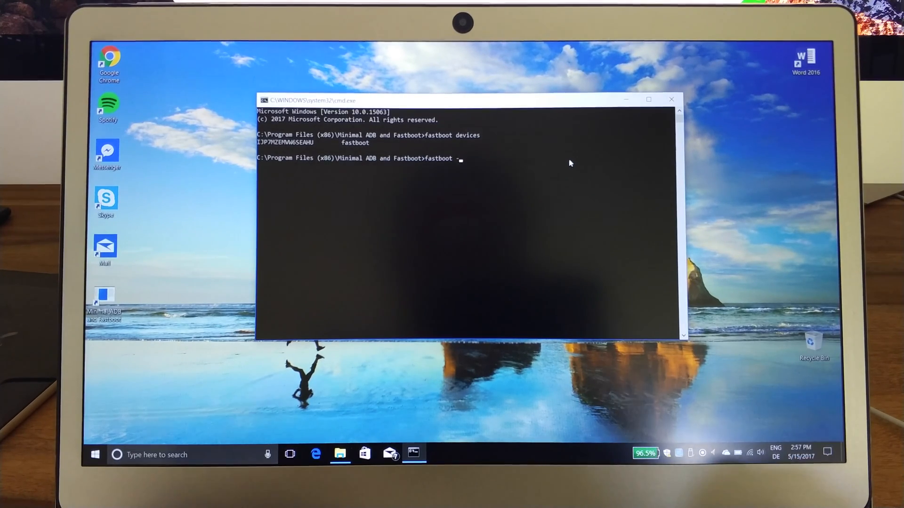
pyautogui.write('w')
# - Run 'fastboot -w', 'fastboot erase system' and 'fastboot format system' to wipe and reformat the tablet
pyautogui.press('Return')
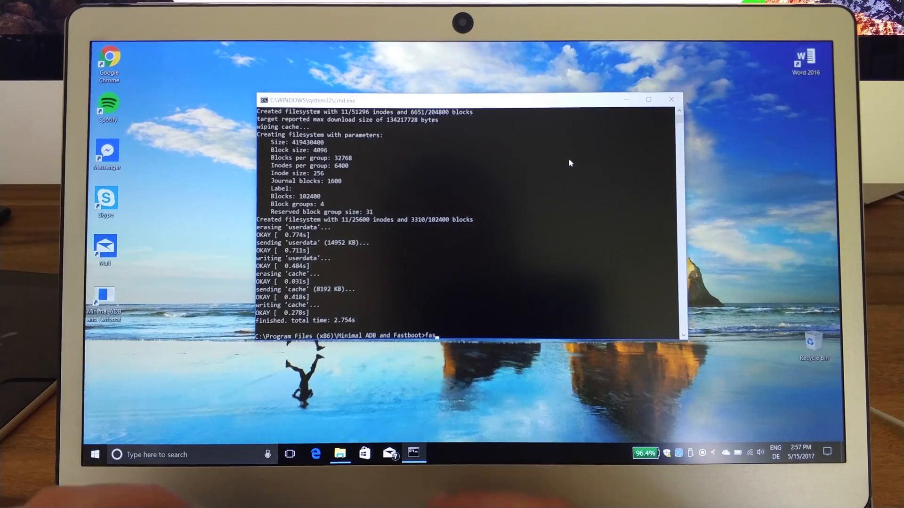
pyautogui.write('fastboot e')
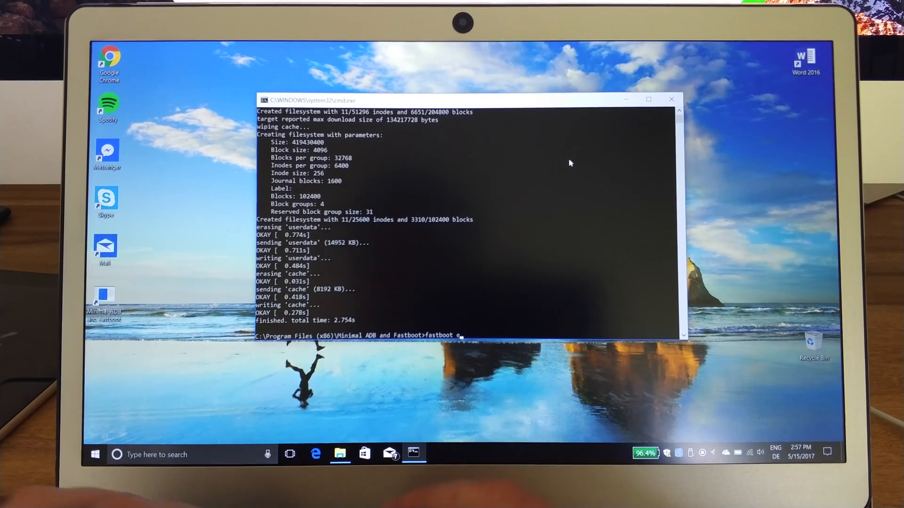
pyautogui.write('ras system')
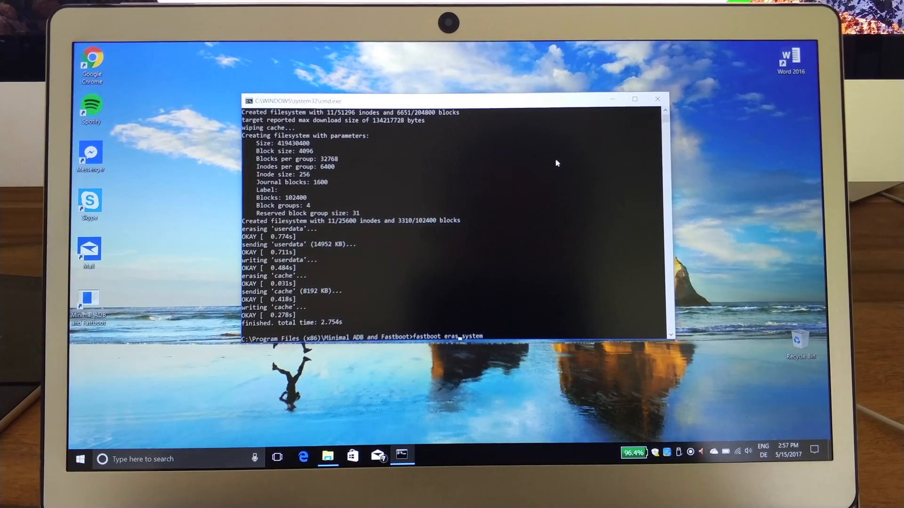
pyautogui.write('e')
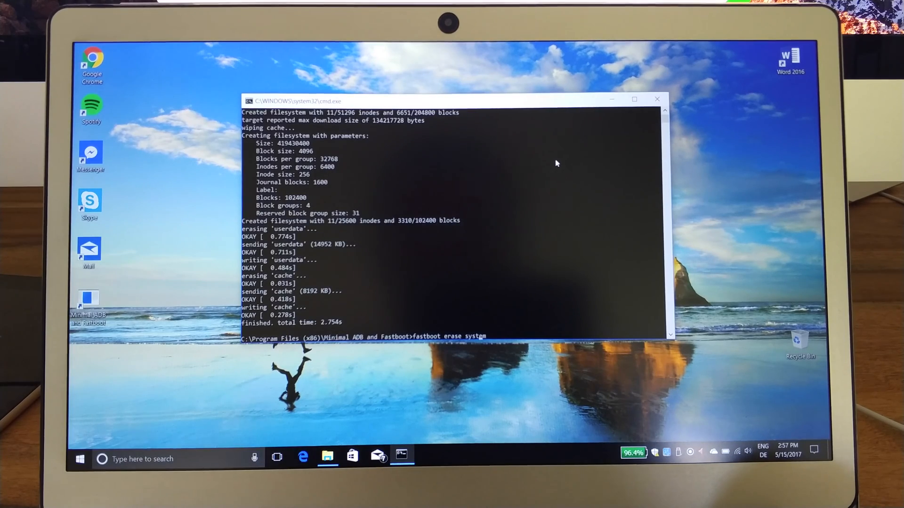
pyautogui.press('Return')
pyautogui.write('fa')
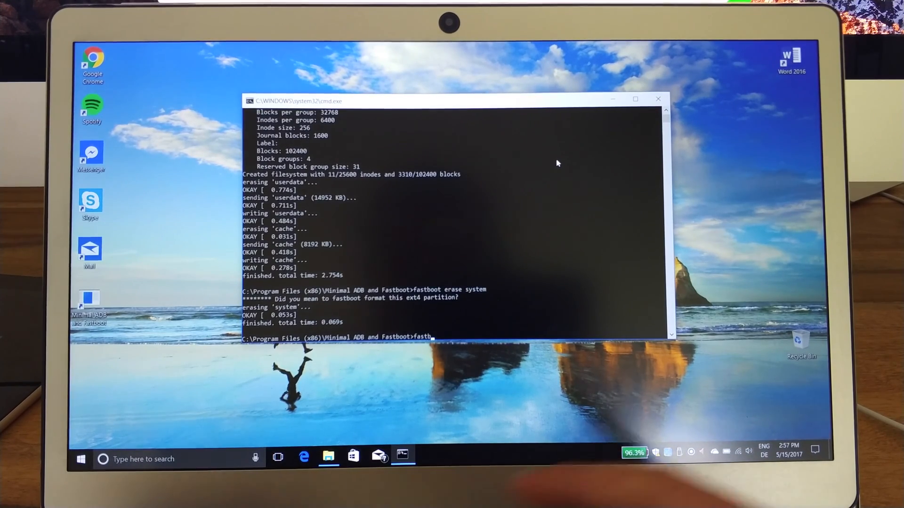
pyautogui.write('stboot')
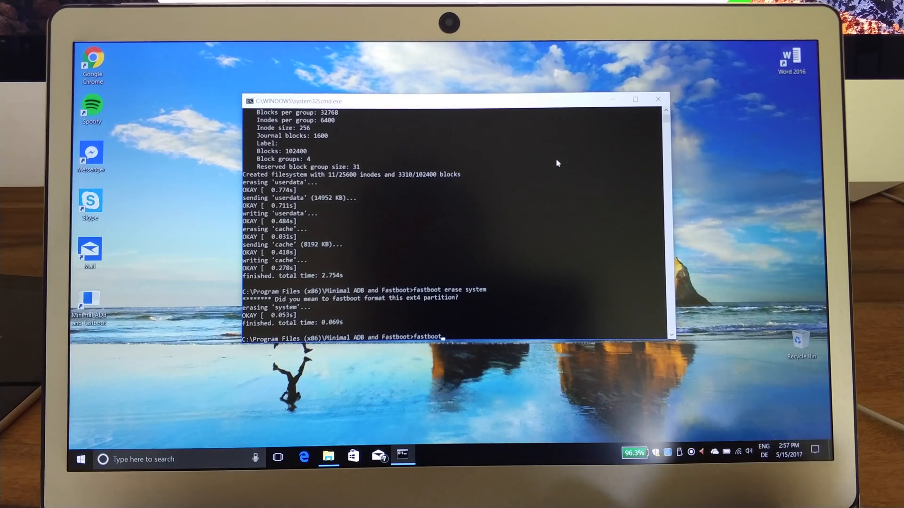
pyautogui.press('BackSpace')
pyautogui.press('BackSpace')
pyautogui.press('BackSpace')
pyautogui.write('format')
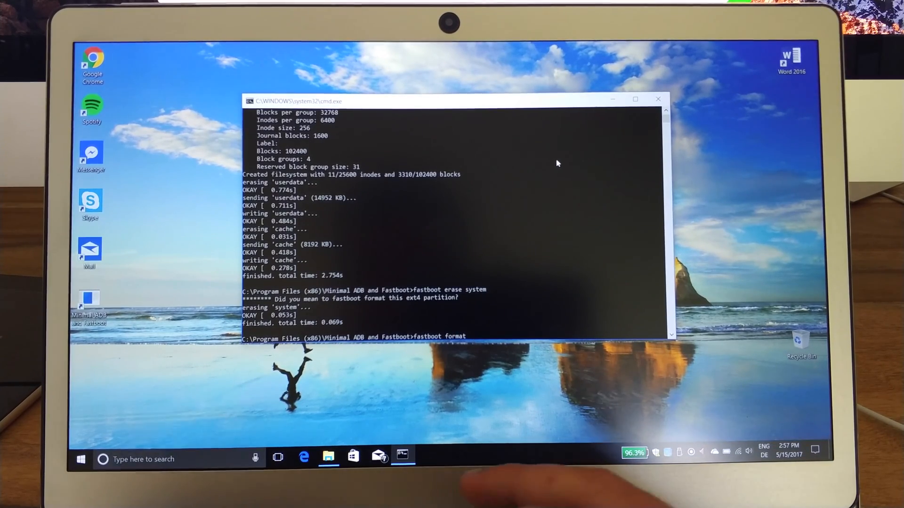
pyautogui.write(' system')
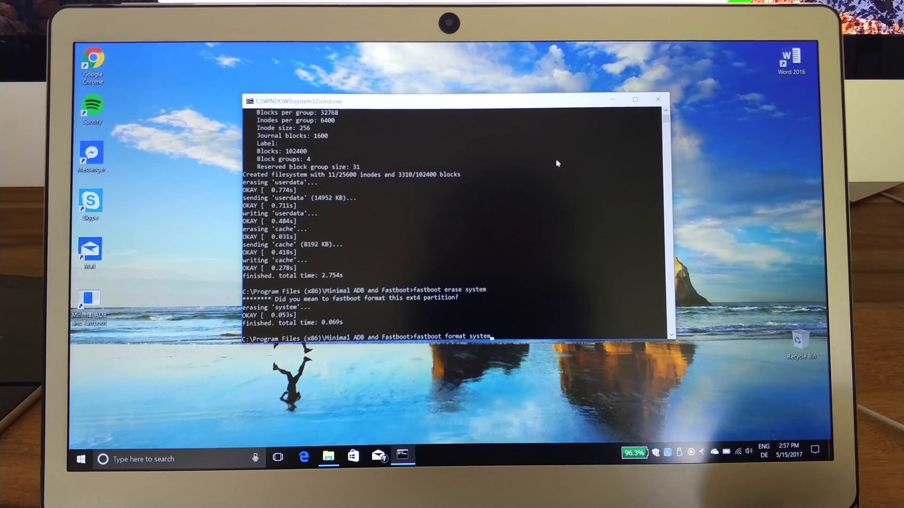
pyautogui.press('Return')
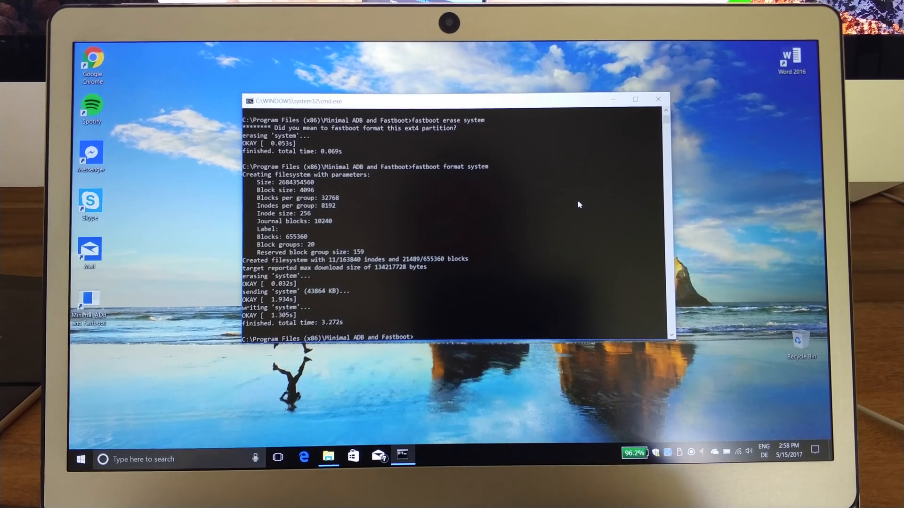
pyautogui.write('fastb')
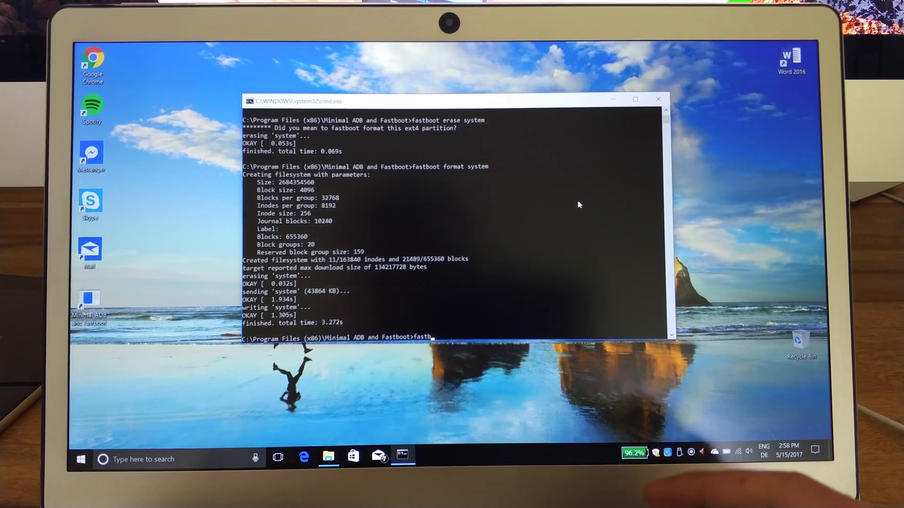
pyautogui.write('oot flas')
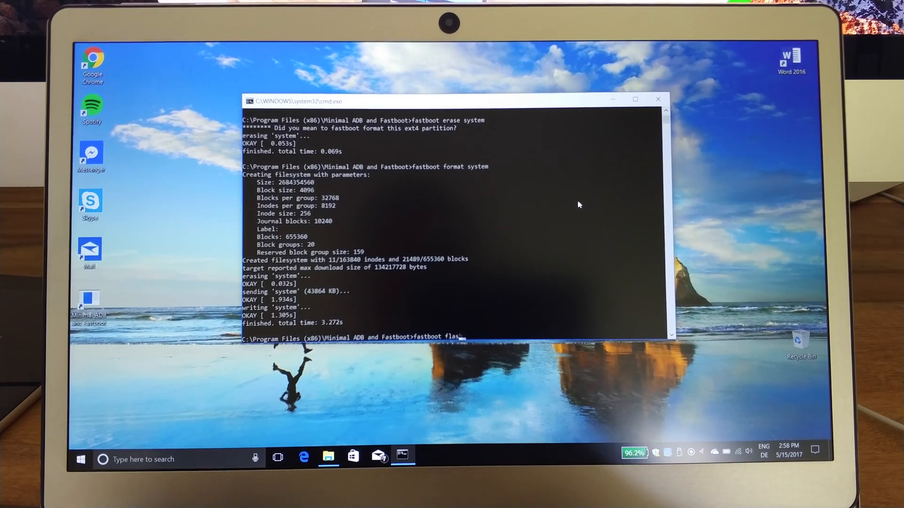
pyautogui.write('h r')
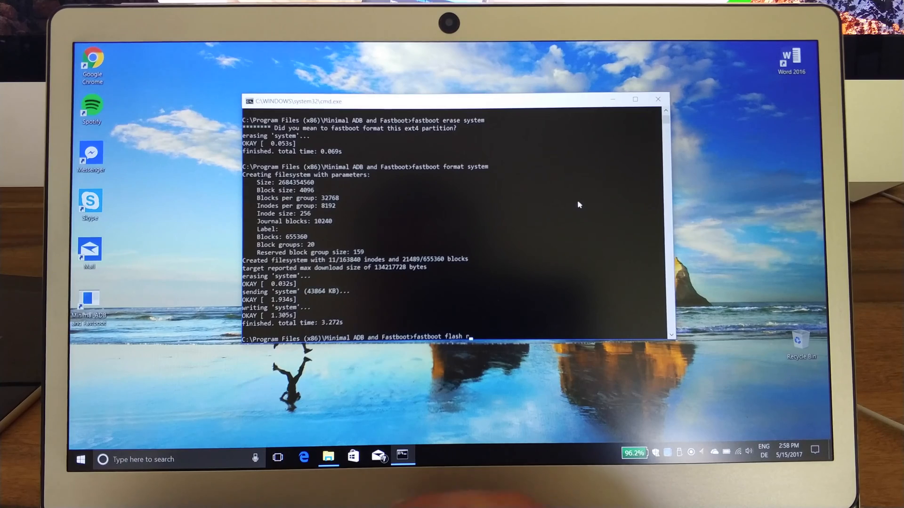
pyautogui.write('ecovery')
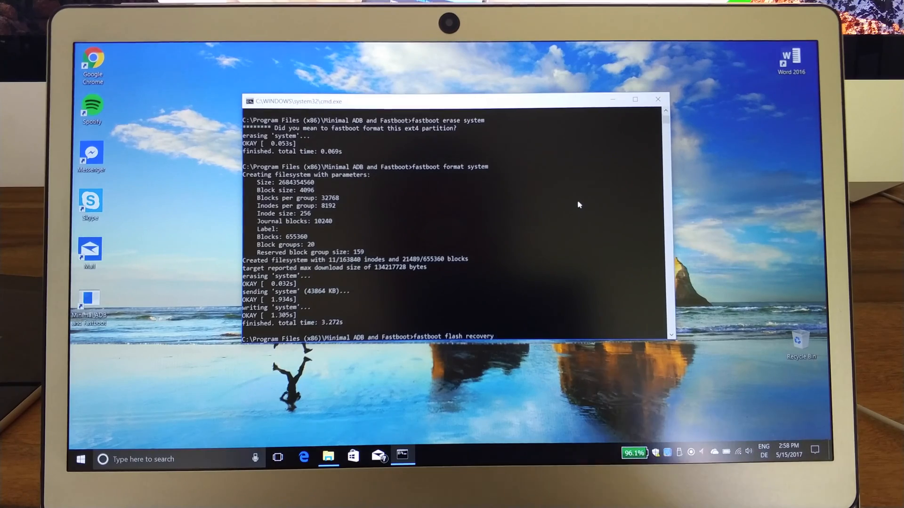
# - Snap the TWRP_cappu folder and the cmd window side by side to drag twrp.img into 'fastboot flash recovery'
pyautogui.click(329, 458)
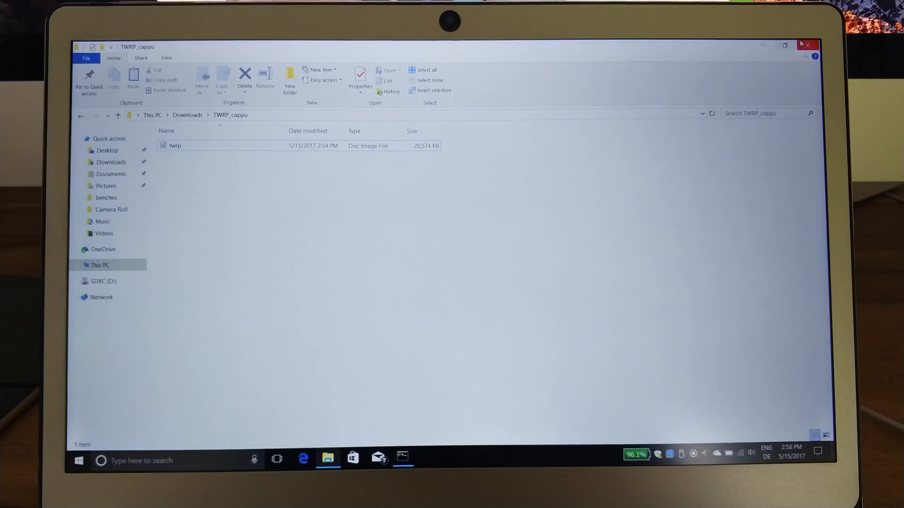
pyautogui.click(783, 44)
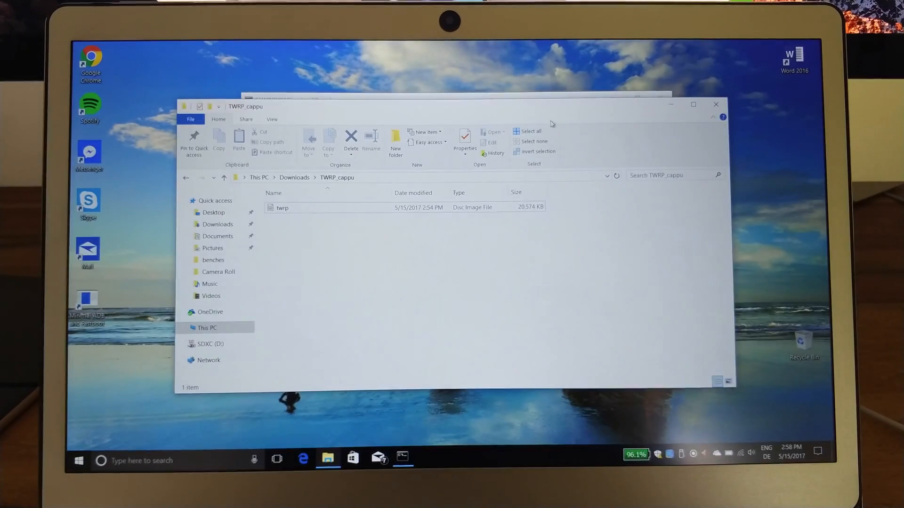
pyautogui.moveTo(459, 106); pyautogui.dragTo(833, 211)
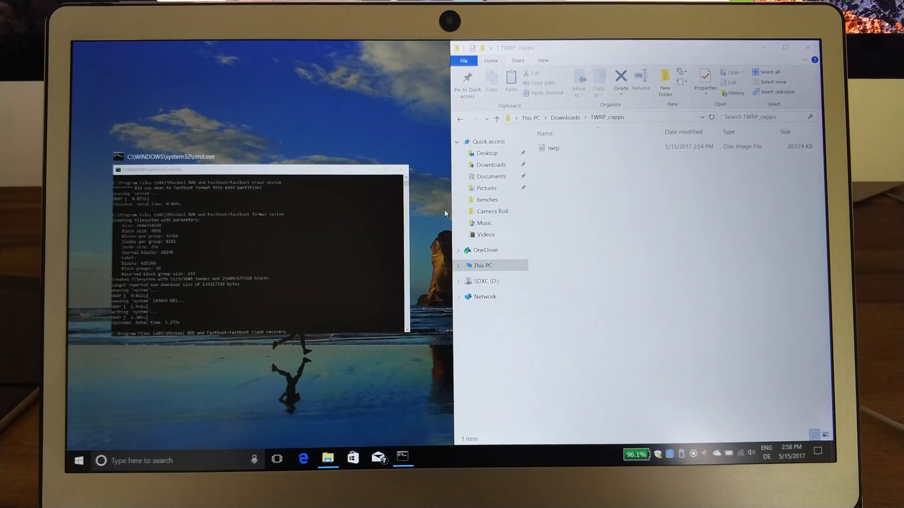
pyautogui.click(368, 214)
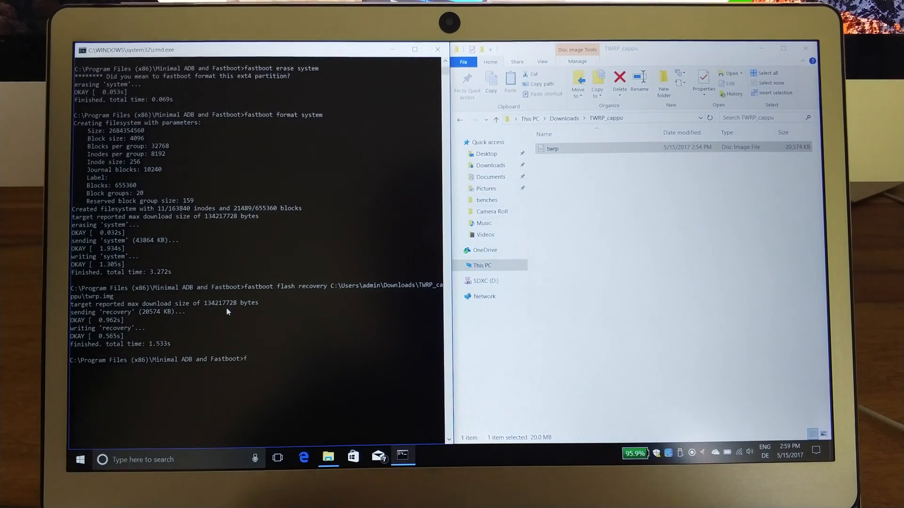
pyautogui.write('fastboot reboot')
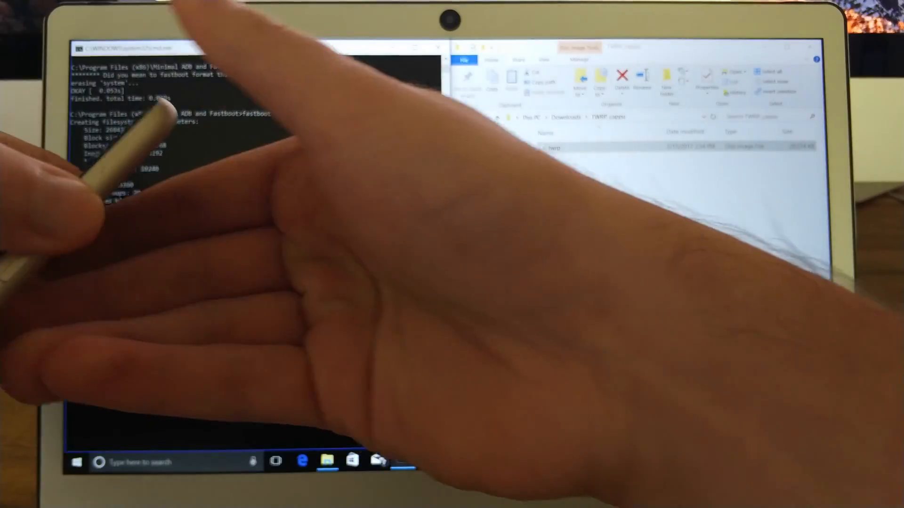
# - Run 'fastboot reboot' to reboot the tablet out of fastboot mode
pyautogui.press('Return')
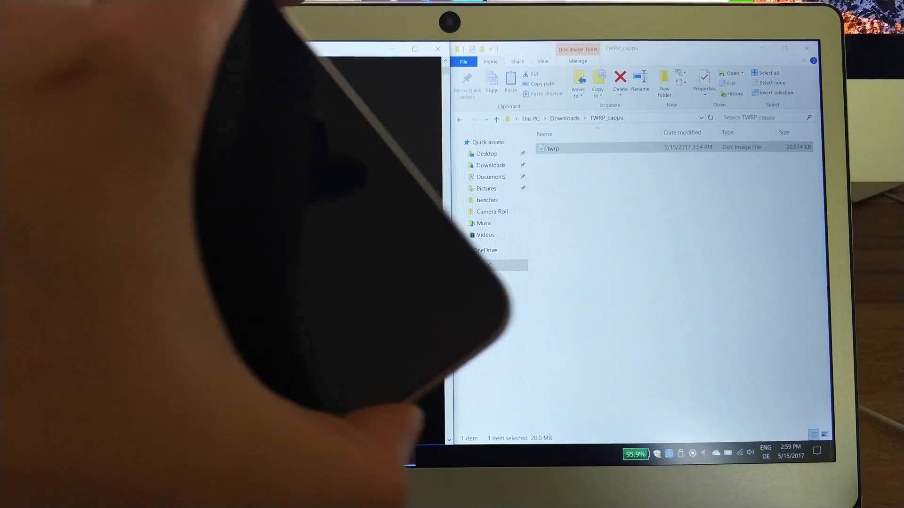